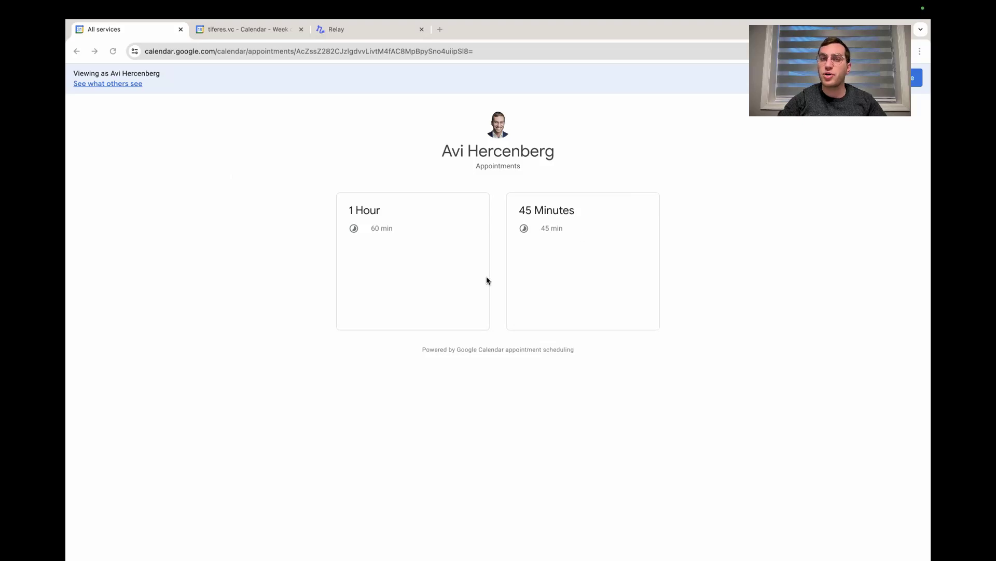
# Examine the 1 Hour appointment's booking form for Wednesday, February 21 at 10:00am, then leave it without booking.
pyautogui.click(411, 258)
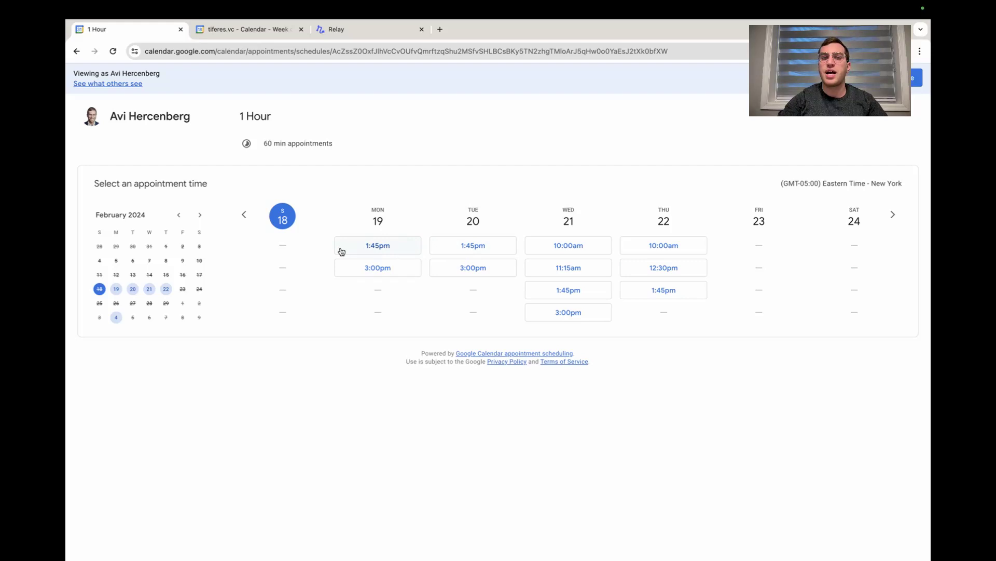
pyautogui.click(571, 254)
pyautogui.click(490, 440)
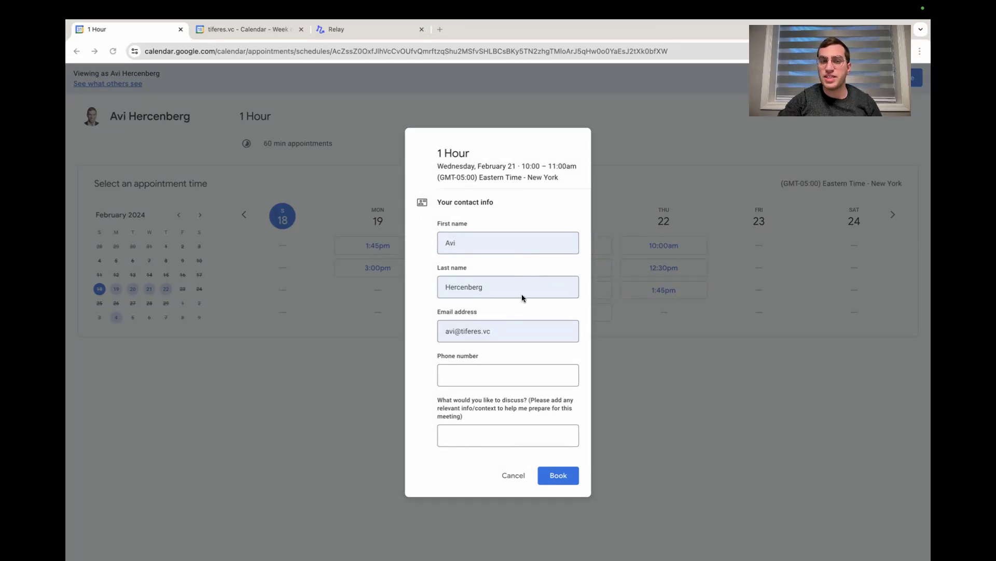
pyautogui.click(438, 403)
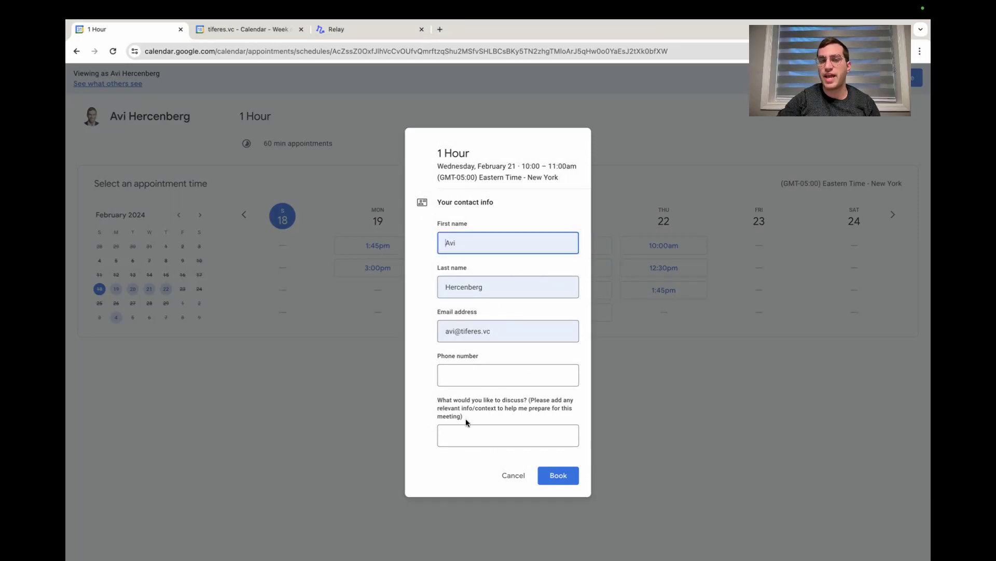
pyautogui.click(514, 475)
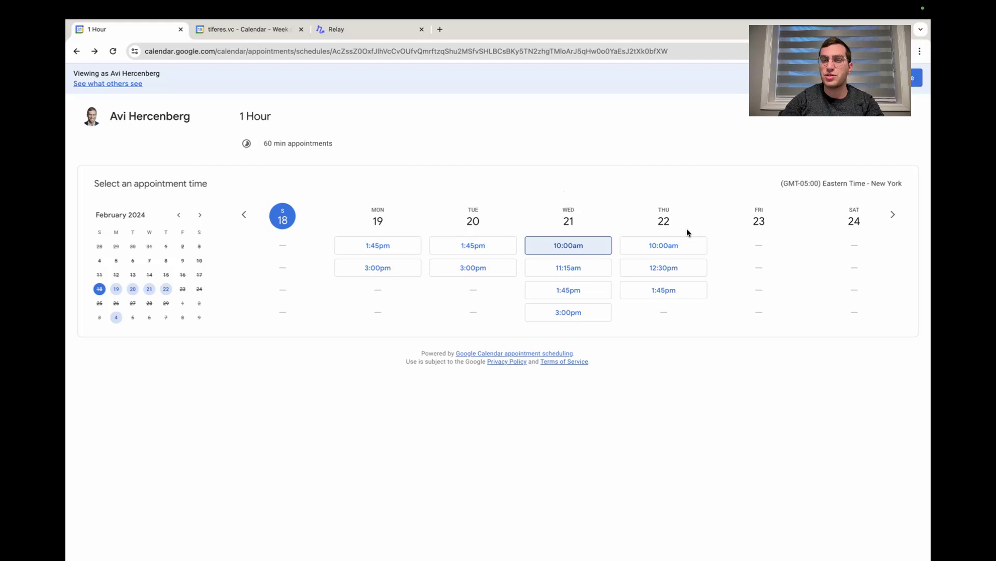
# Start a new bookable appointment schedule in Google Calendar and check its appointment duration setting.
pyautogui.click(229, 31)
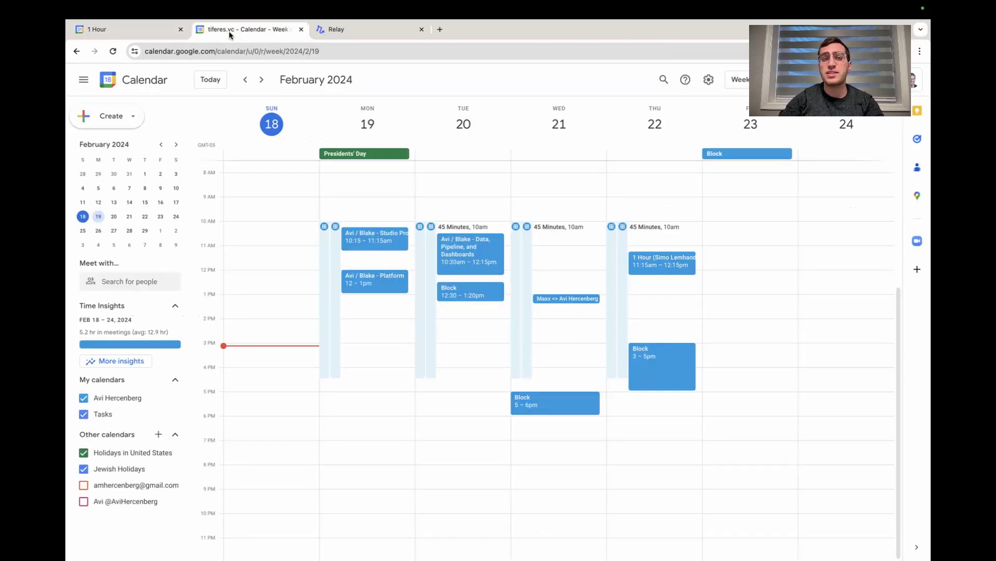
pyautogui.click(118, 117)
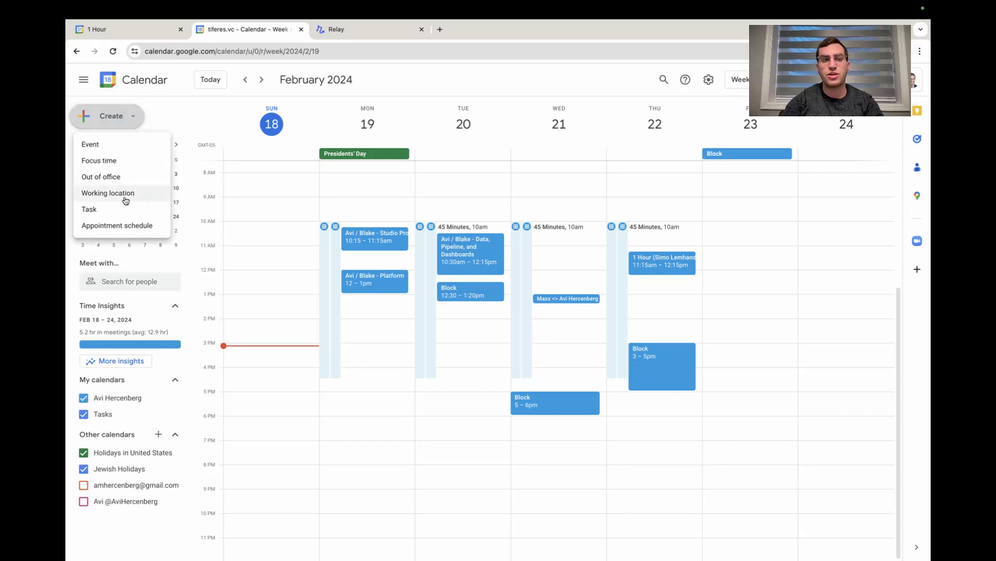
pyautogui.click(118, 226)
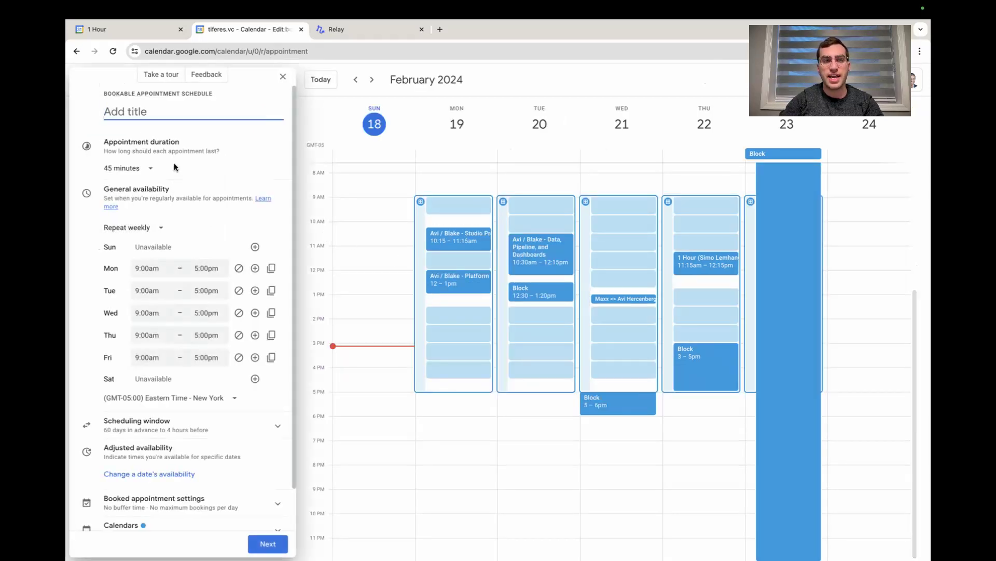
pyautogui.click(125, 168)
pyautogui.click(128, 168)
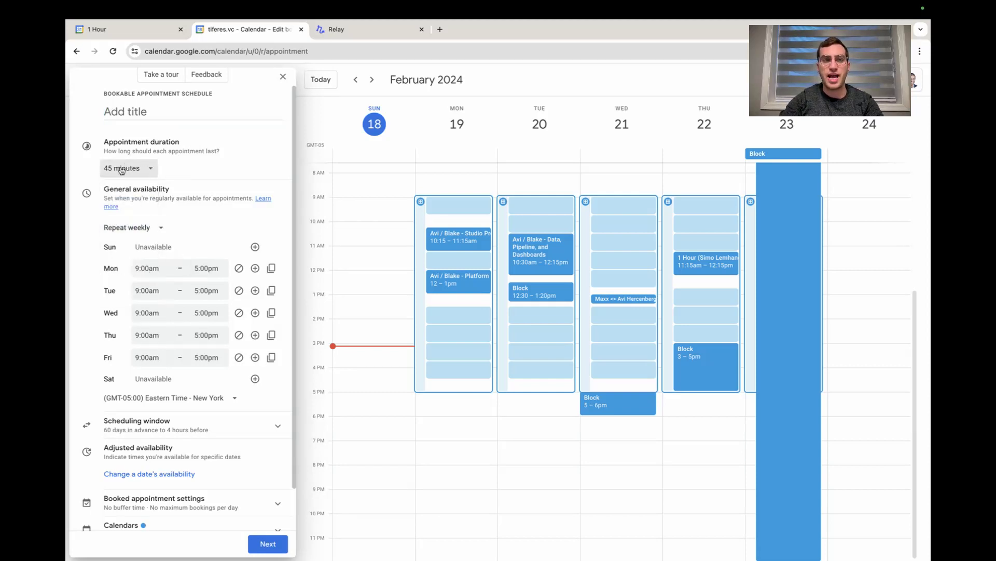
# Review the schedule's availability and scheduling window settings, and continue to the booking page details.
pyautogui.scroll(-2, 188, 275)
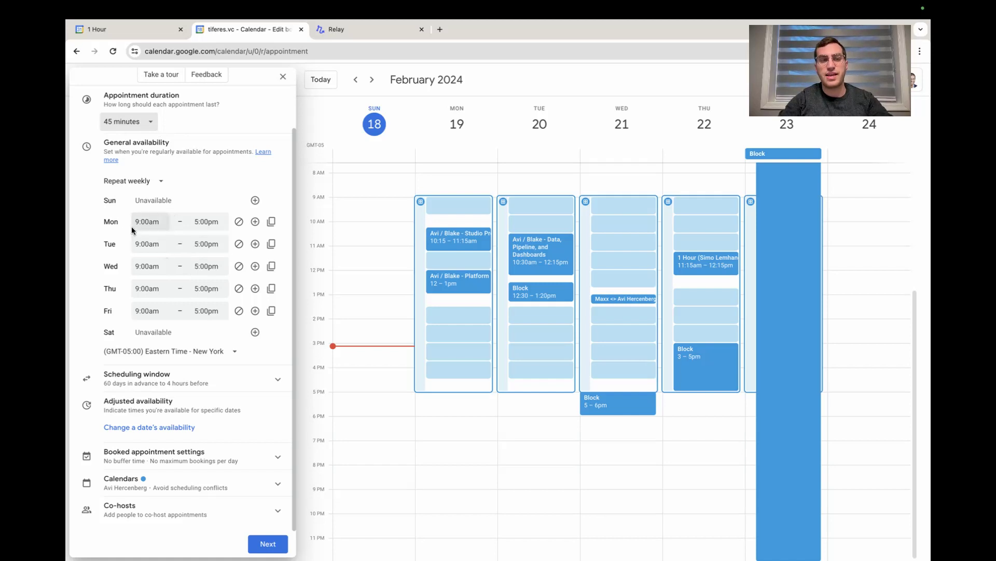
pyautogui.click(190, 378)
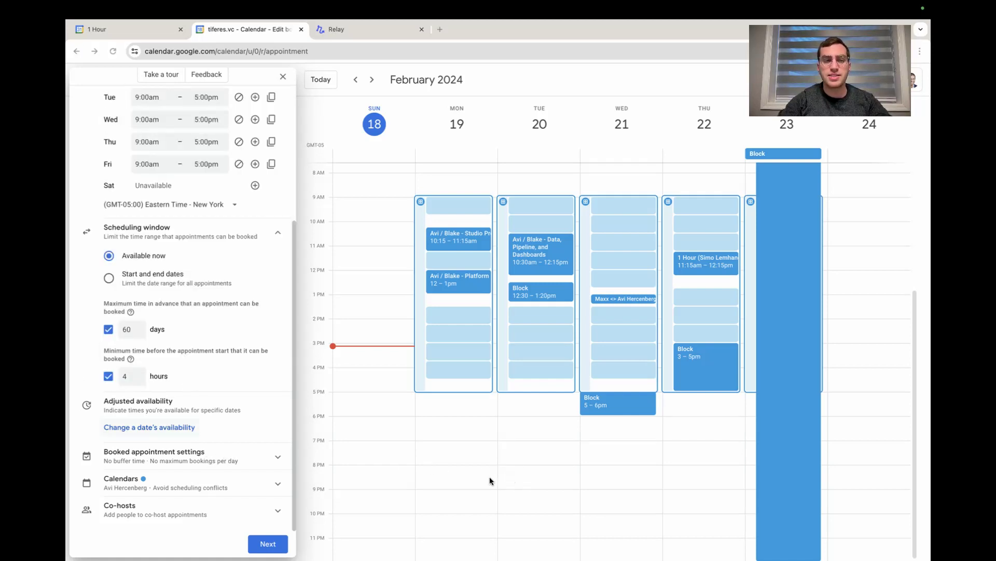
pyautogui.click(182, 491)
pyautogui.click(162, 511)
pyautogui.click(249, 548)
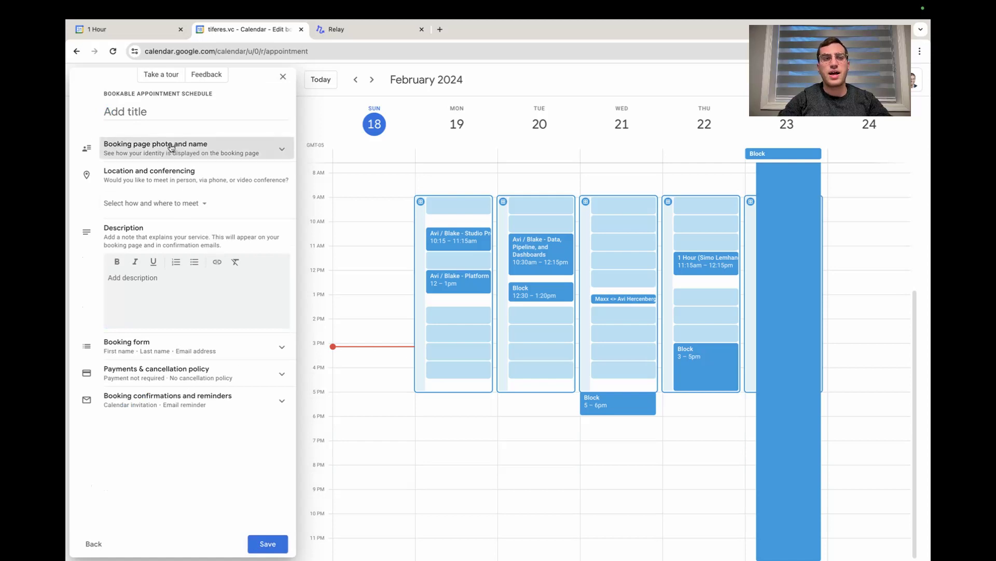
# Review the location and conferencing options, including None / to be specified later, and open the description for editing.
pyautogui.click(153, 203)
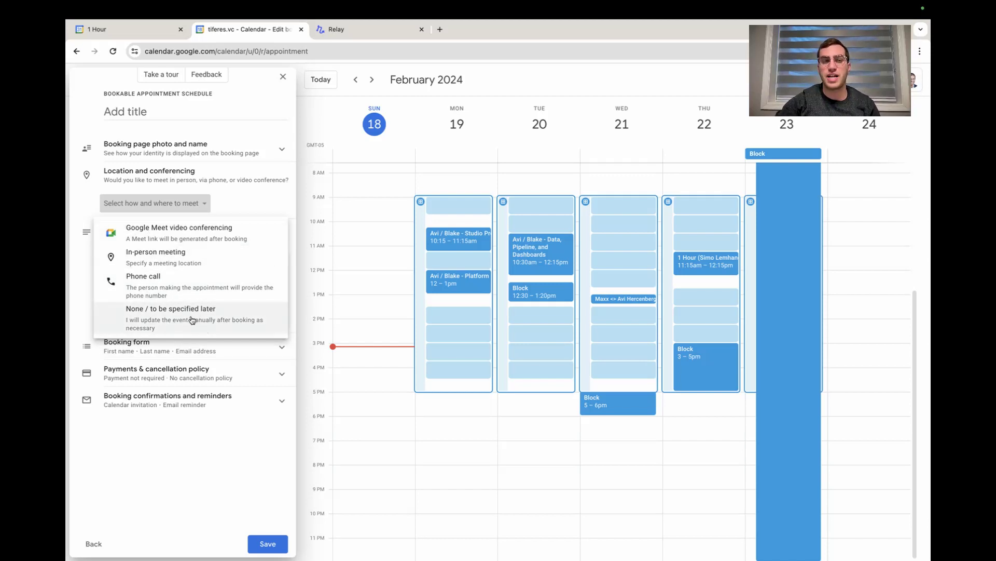
pyautogui.click(242, 181)
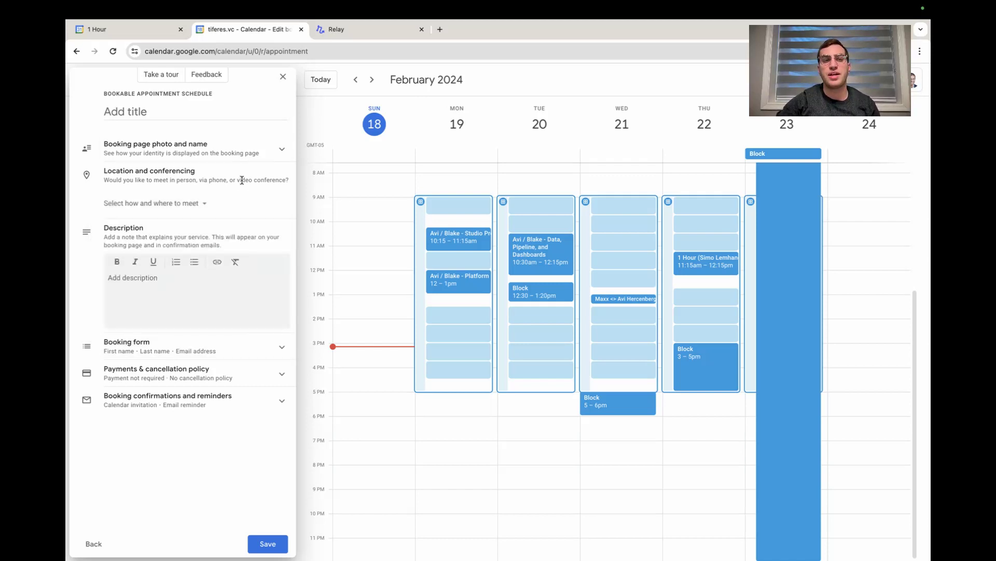
pyautogui.click(183, 205)
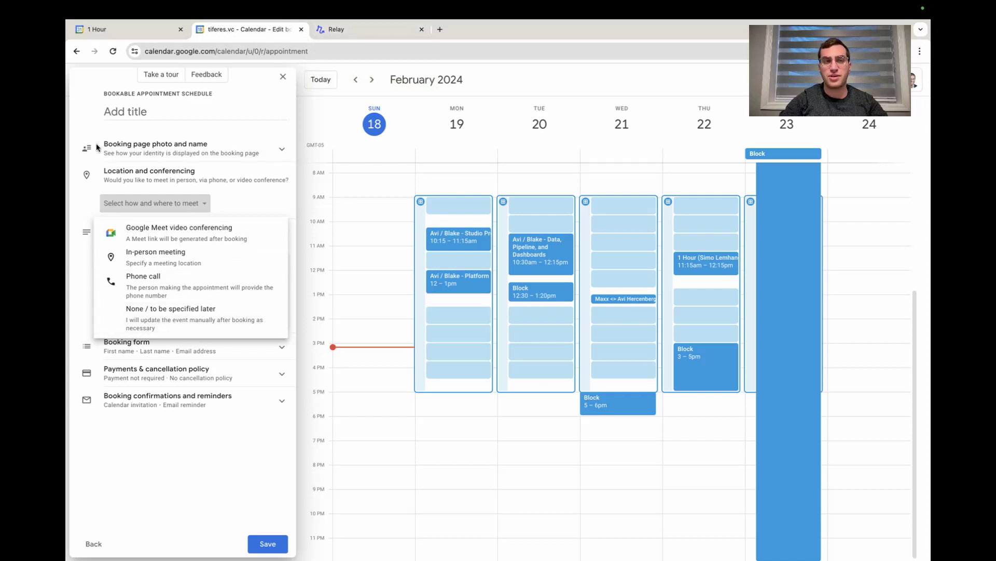
pyautogui.click(161, 318)
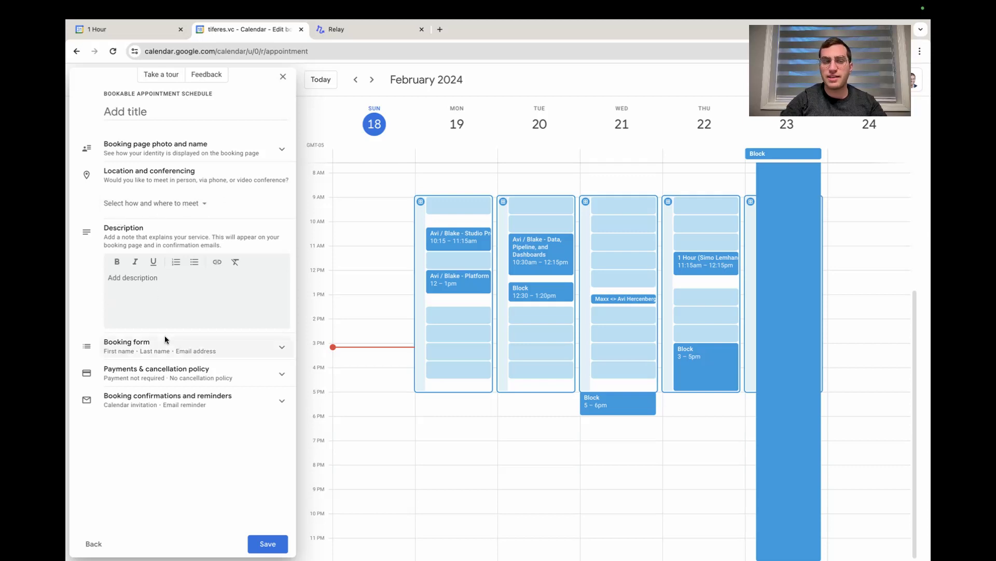
pyautogui.click(158, 279)
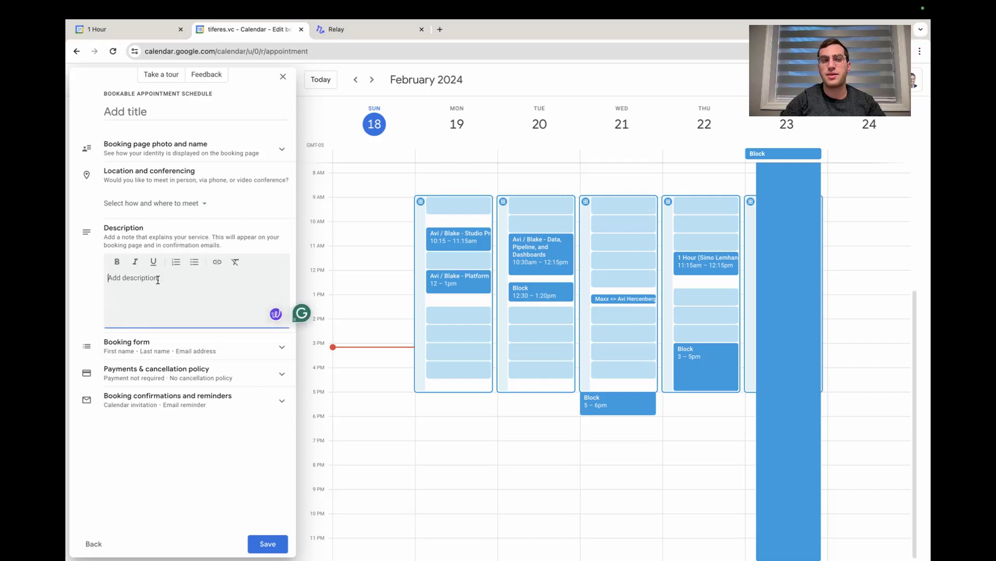
# Switch to the Relay playbook for updating Zoom details and view its new event trigger settings.
pyautogui.click(341, 31)
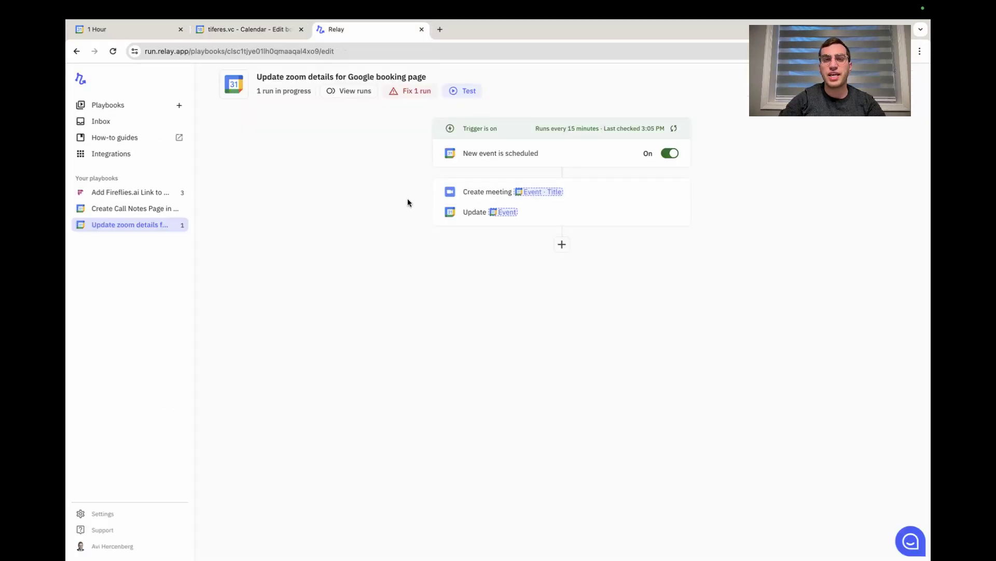
pyautogui.click(520, 165)
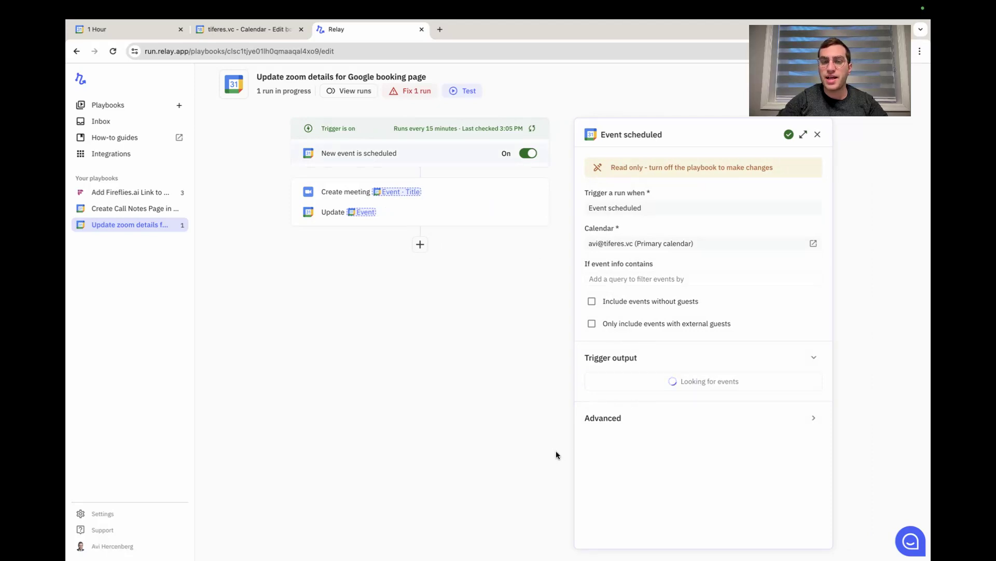
pyautogui.click(287, 449)
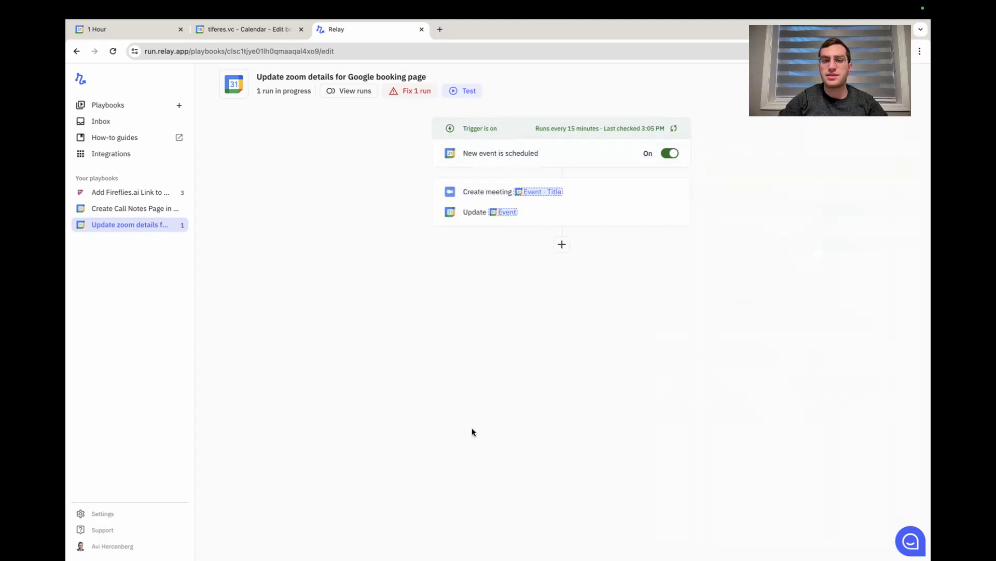
pyautogui.moveTo(496, 456); pyautogui.dragTo(272, 453)
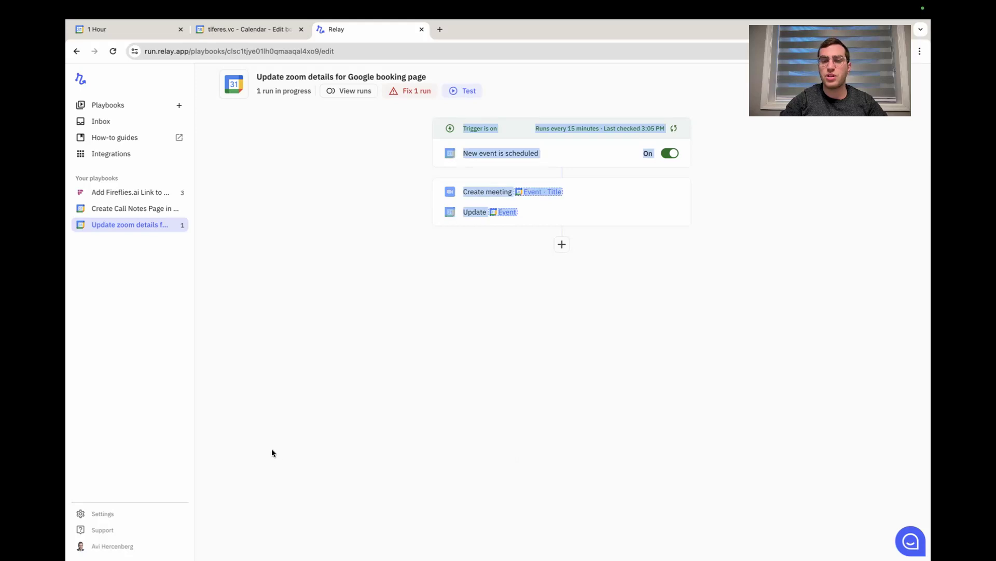
pyautogui.click(431, 388)
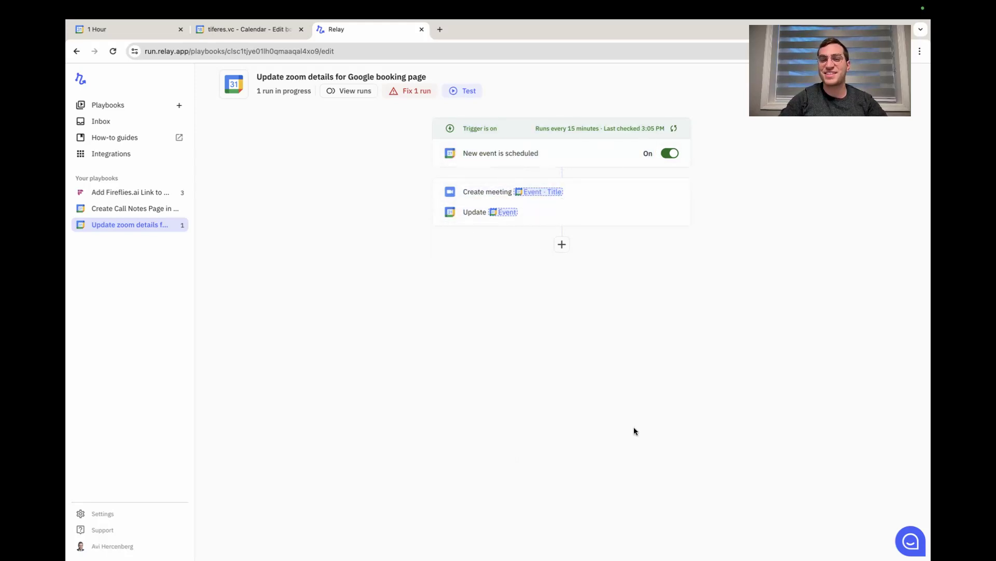
pyautogui.press('super+Tab')
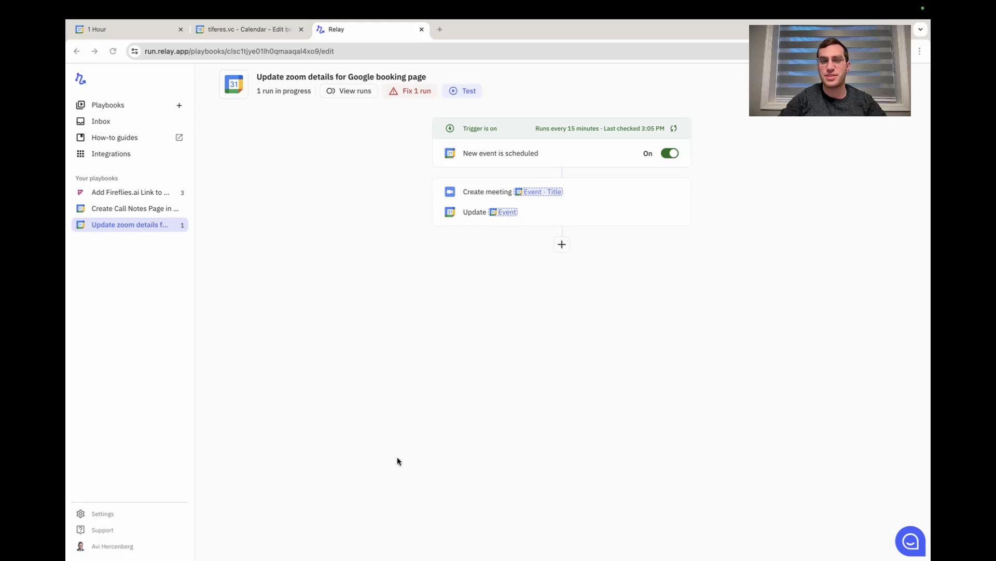
pyautogui.press('super+Tab')
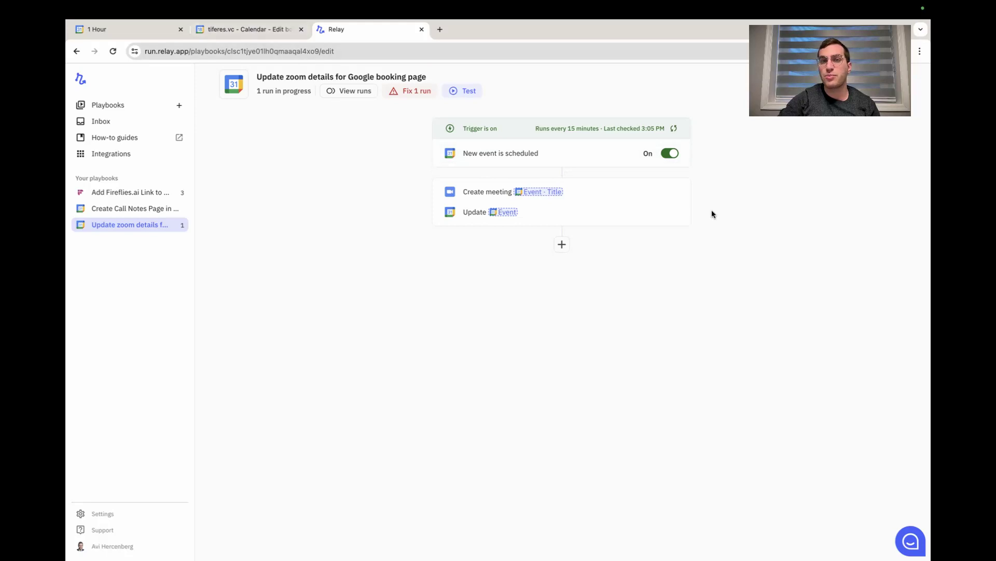
# Examine the event trigger's output fields and its advanced filter rule requiring the event description to contain "Booked by", then close the settings.
pyautogui.click(566, 156)
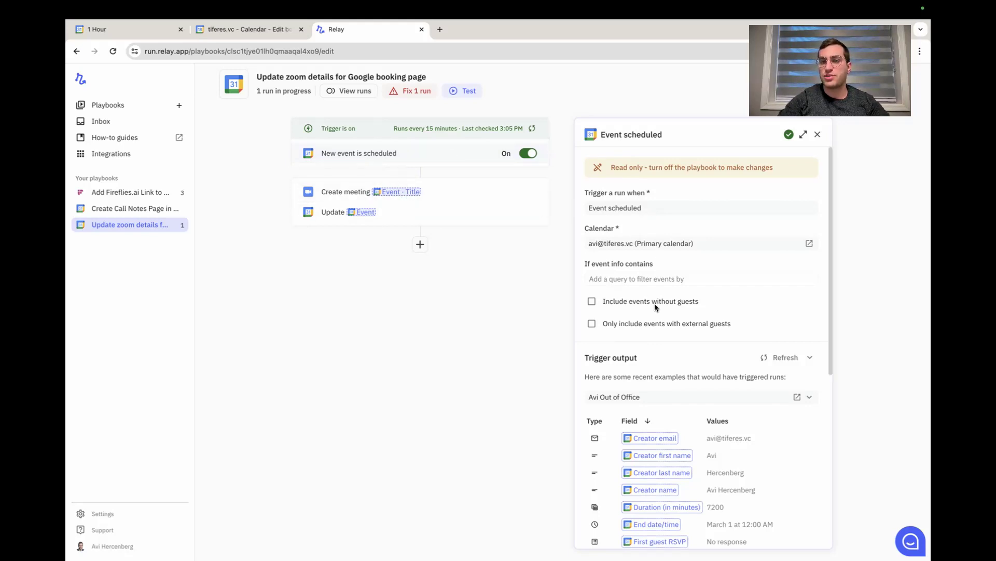
pyautogui.scroll(-6, 655, 303)
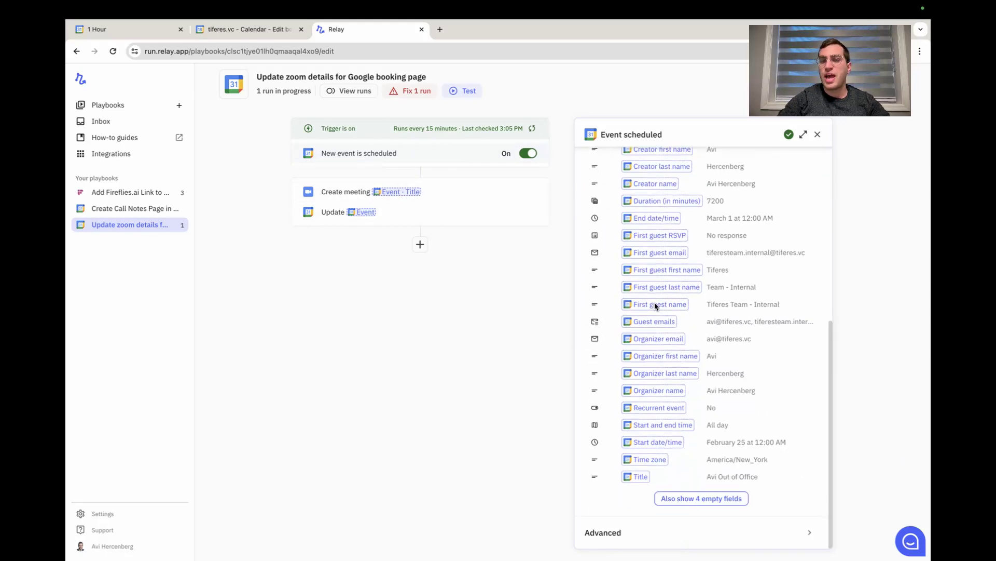
pyautogui.click(656, 534)
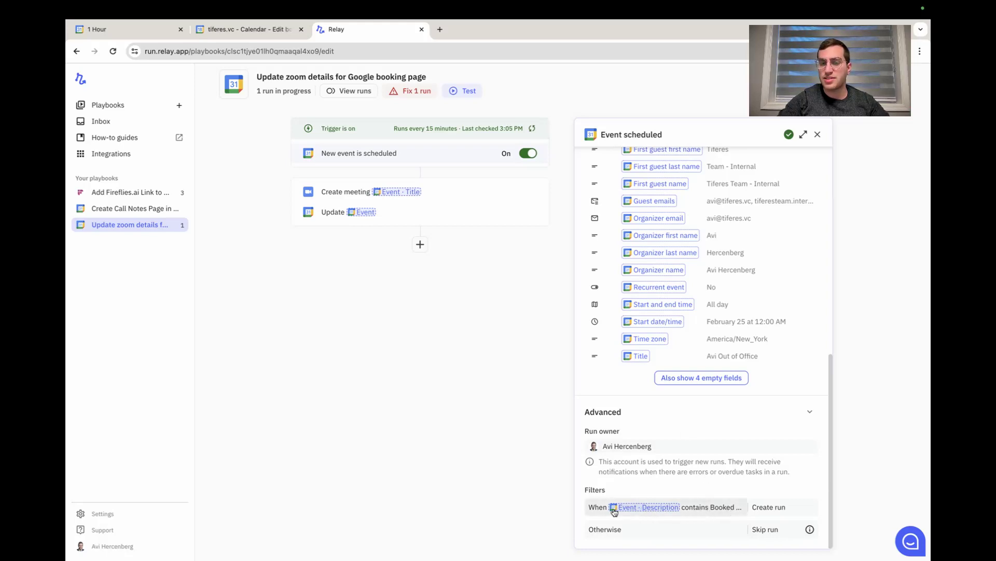
pyautogui.click(727, 509)
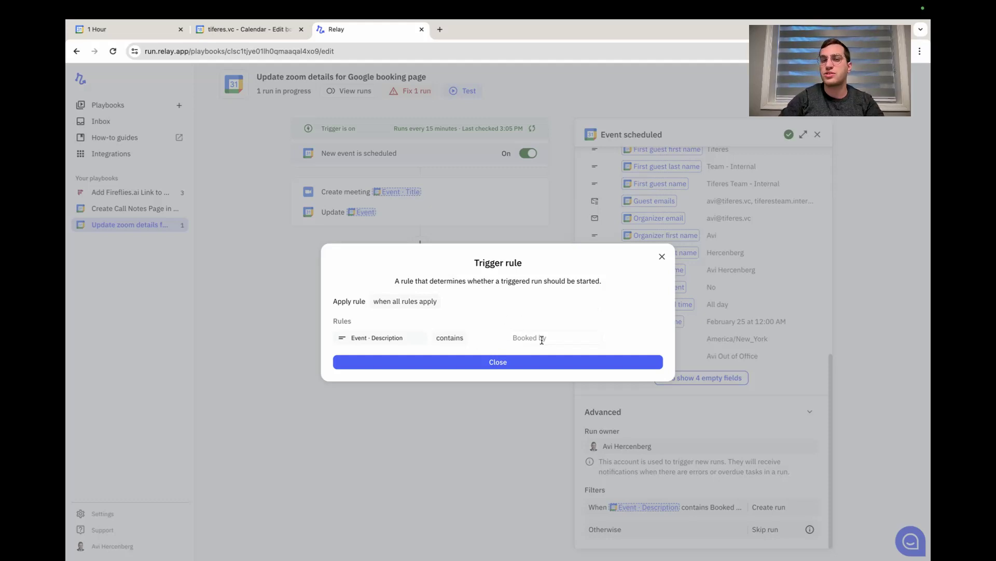
pyautogui.click(495, 360)
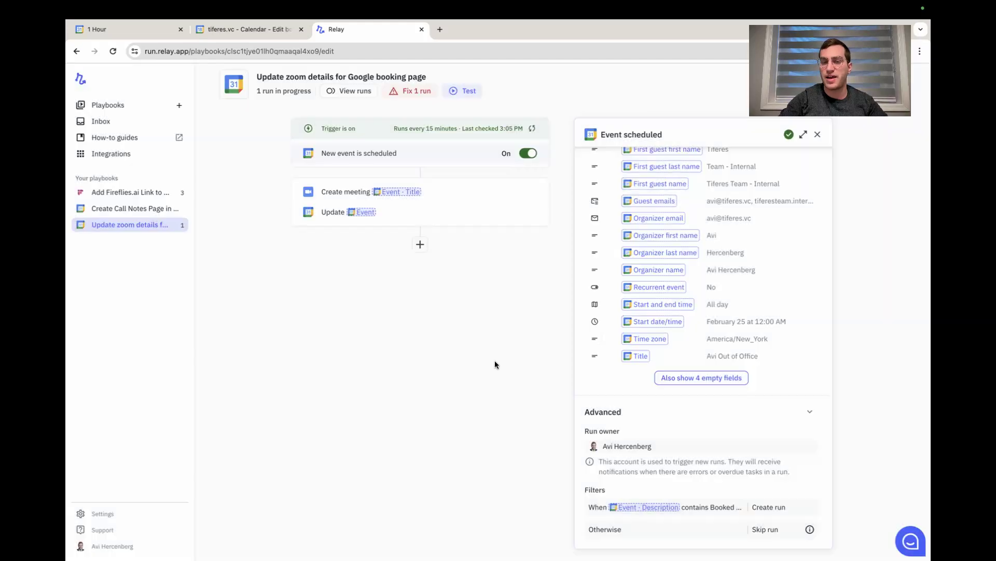
pyautogui.click(708, 507)
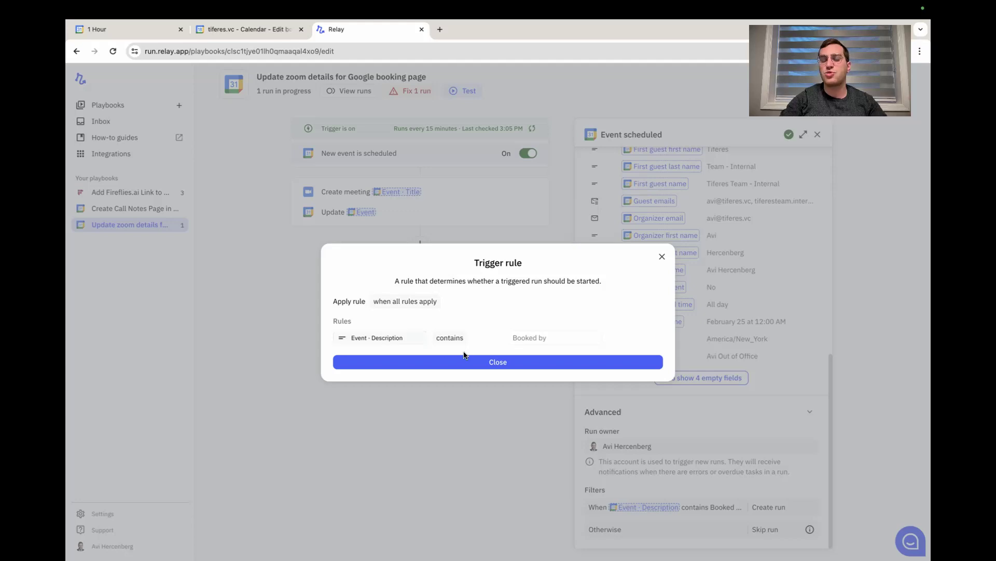
pyautogui.click(495, 364)
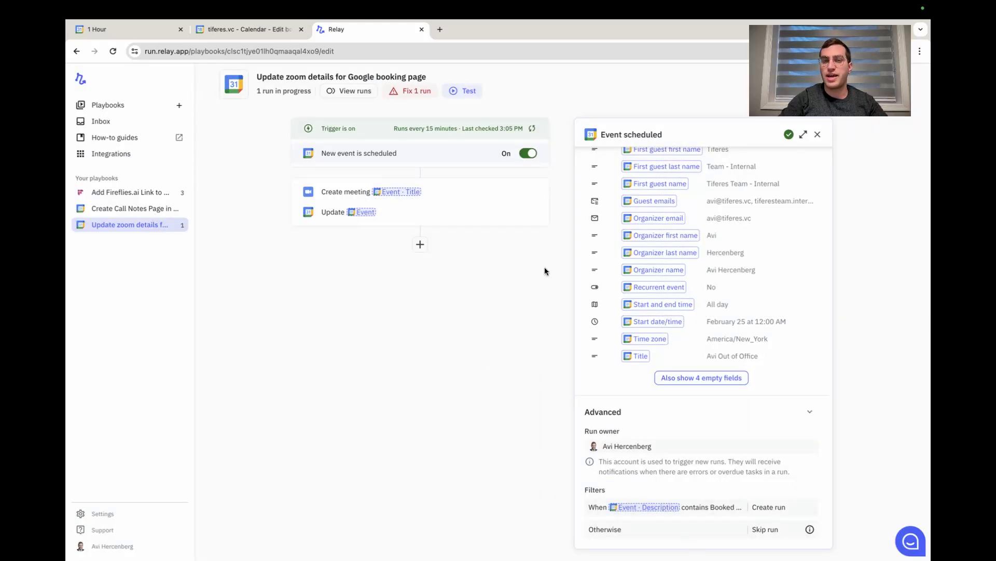
pyautogui.scroll(8, 659, 164)
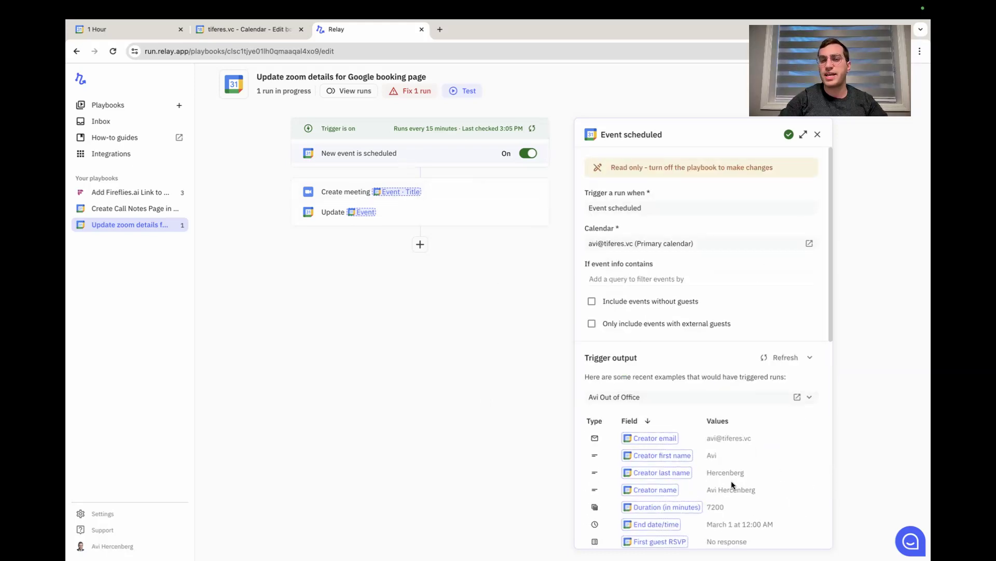
pyautogui.scroll(-10, 729, 475)
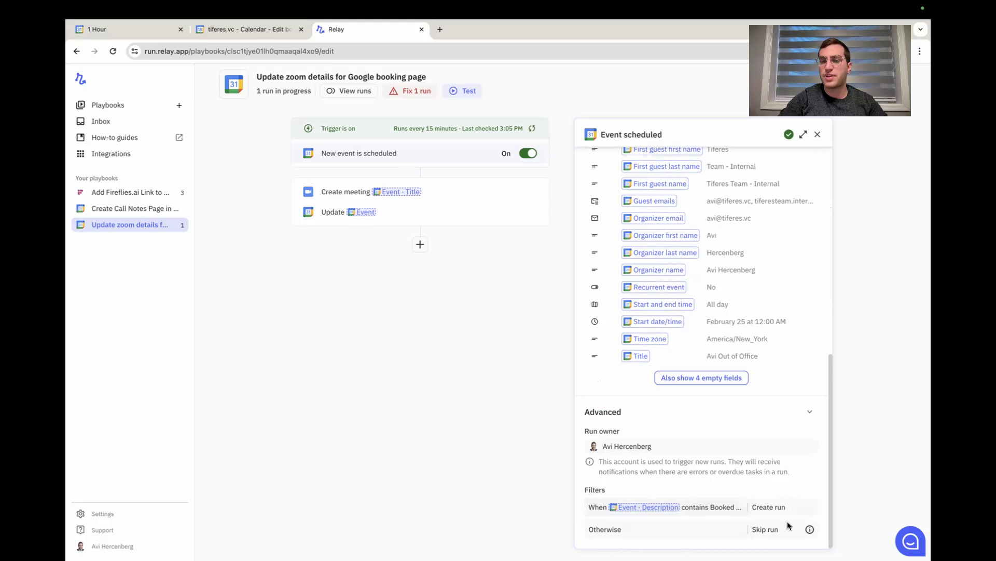
pyautogui.click(694, 504)
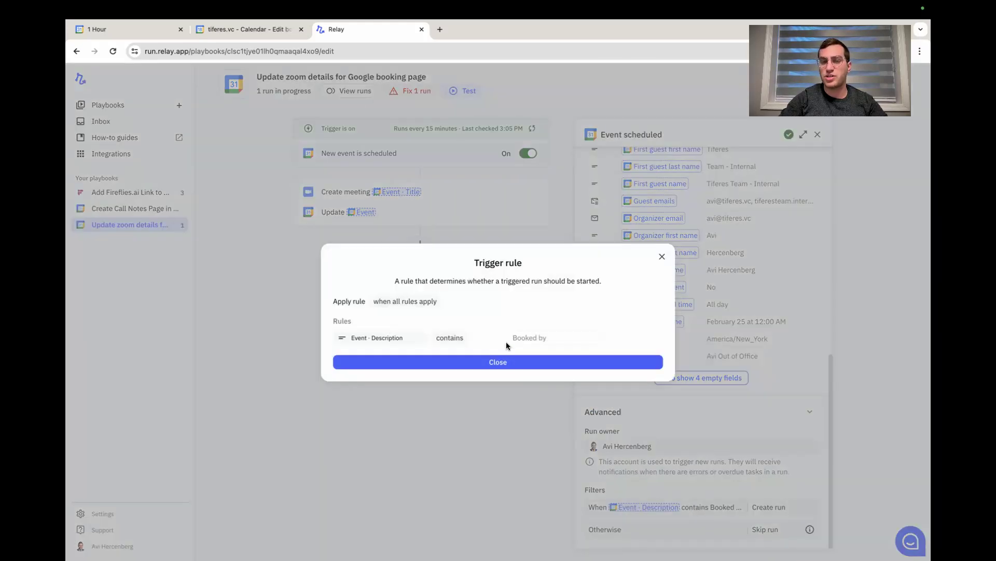
pyautogui.click(663, 257)
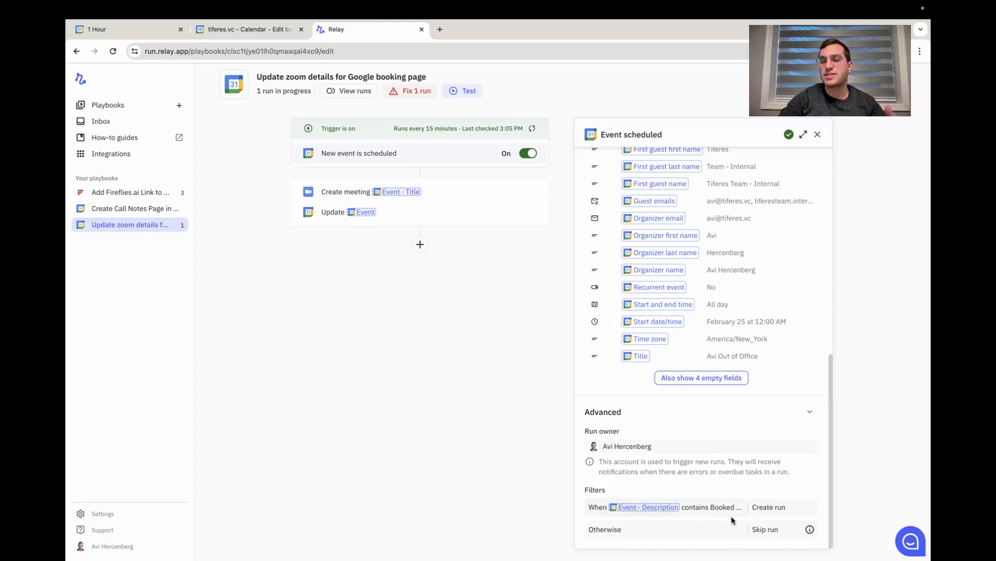
pyautogui.click(449, 352)
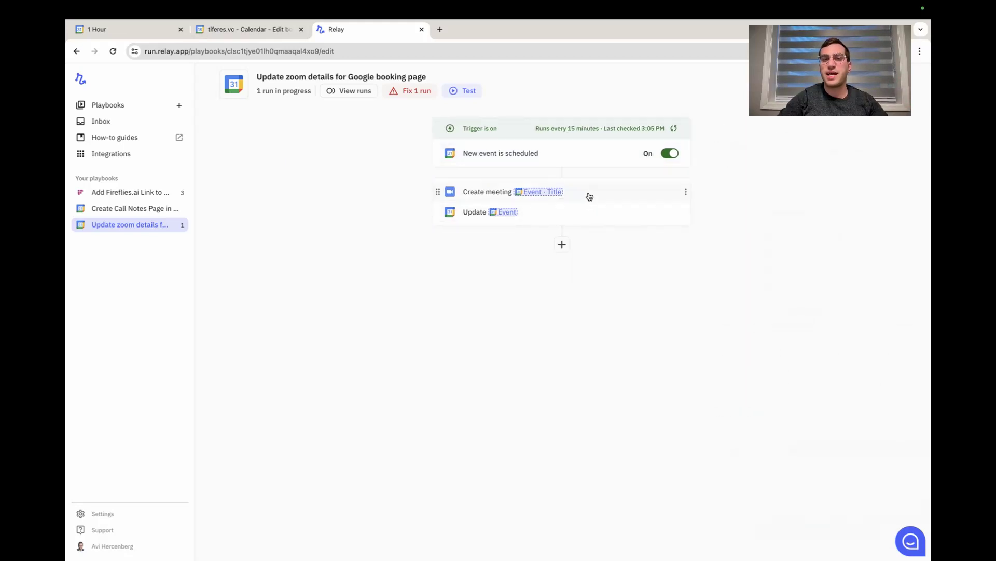
# Review the Create meeting step's topic, start time and duration fields, and check the available options for meeting invitees.
pyautogui.click(591, 195)
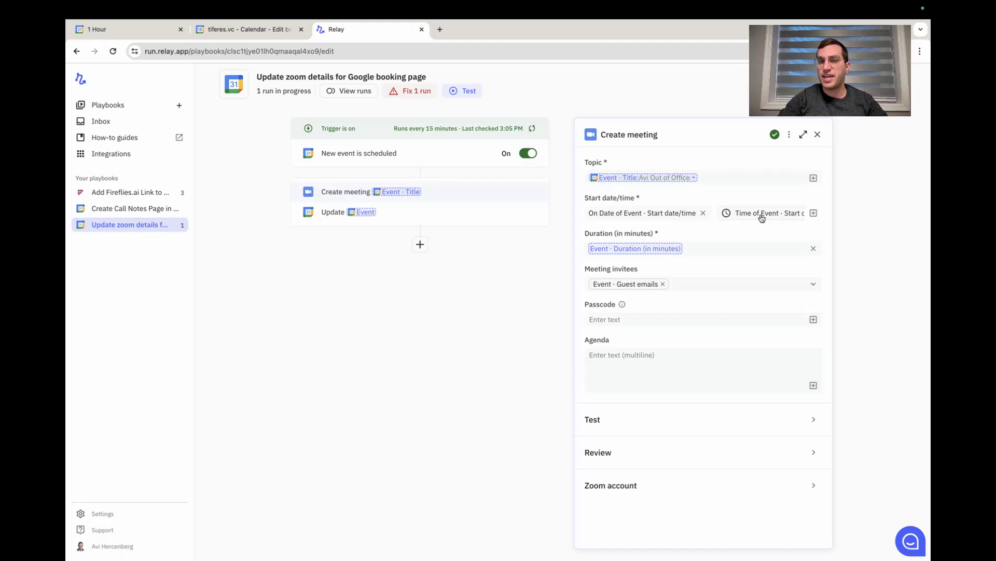
pyautogui.click(632, 291)
pyautogui.click(701, 284)
pyautogui.click(690, 291)
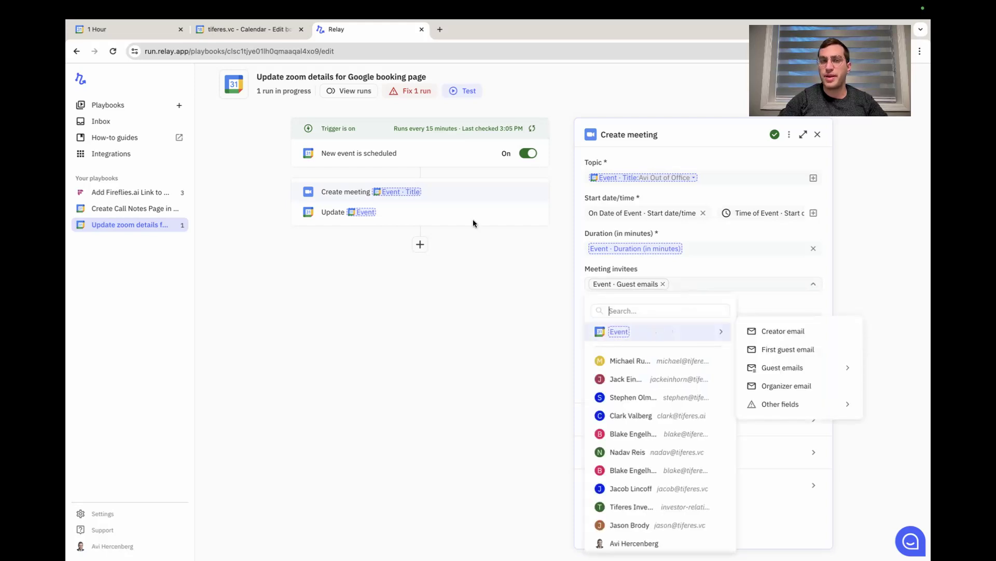
pyautogui.click(511, 338)
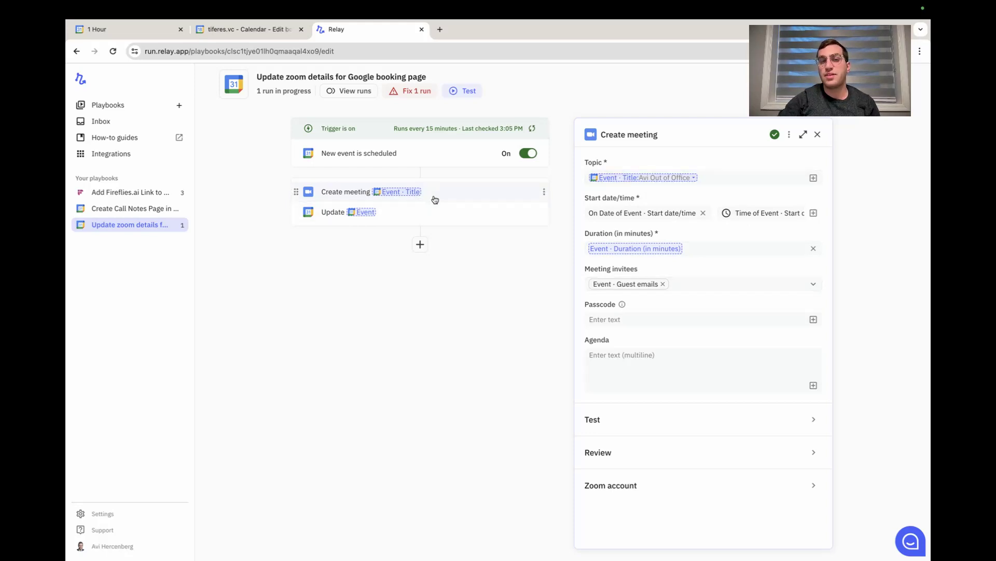
# Review the Update event step down to its Location field, and compare it with the Google Calendar schedule's location and conferencing options.
pyautogui.click(451, 212)
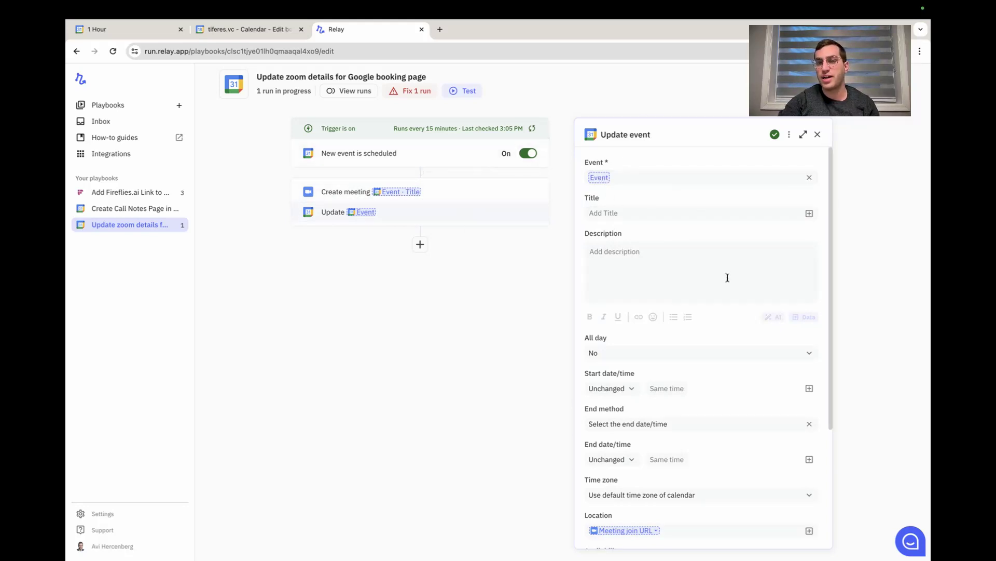
pyautogui.scroll(-3, 706, 349)
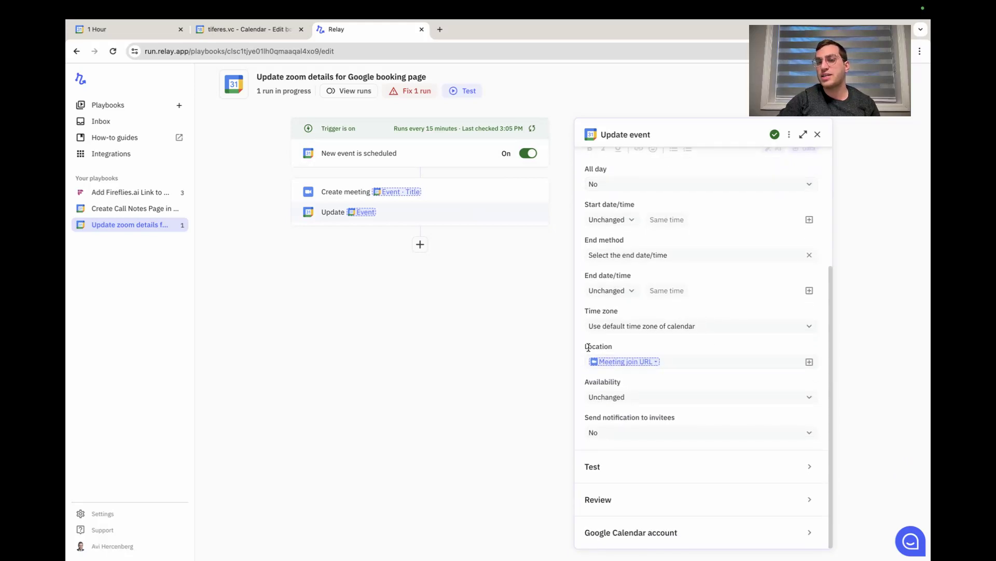
pyautogui.click(266, 31)
pyautogui.click(159, 203)
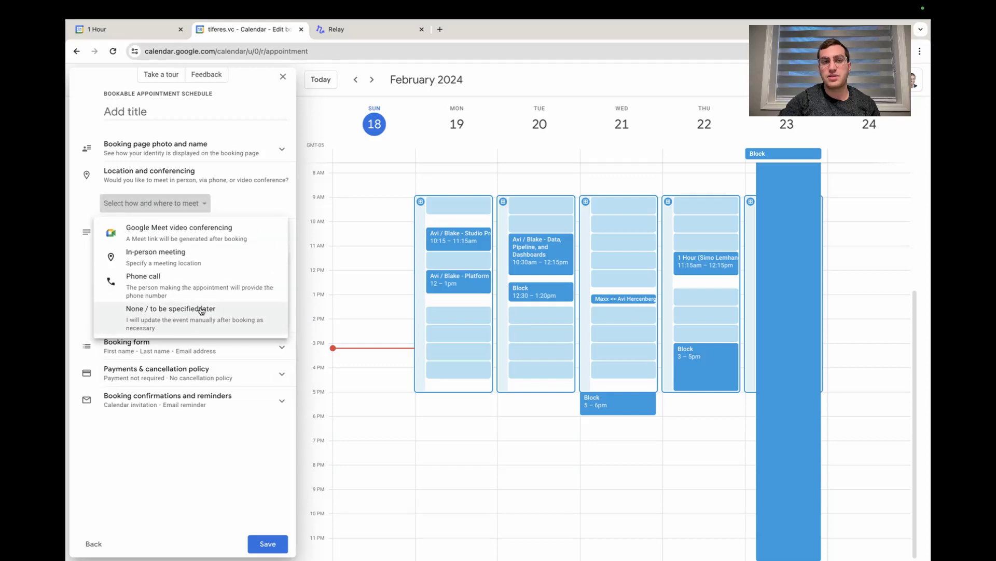
pyautogui.click(378, 33)
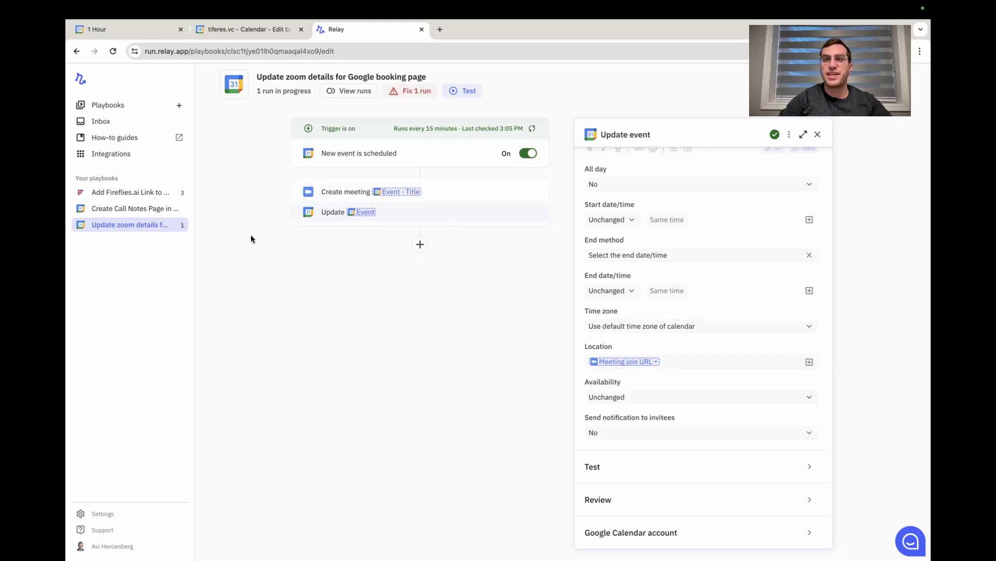
# View the booking page listing all appointment types, revisit the schedule's conferencing options in Google Calendar, and return to the Relay playbook.
pyautogui.click(132, 28)
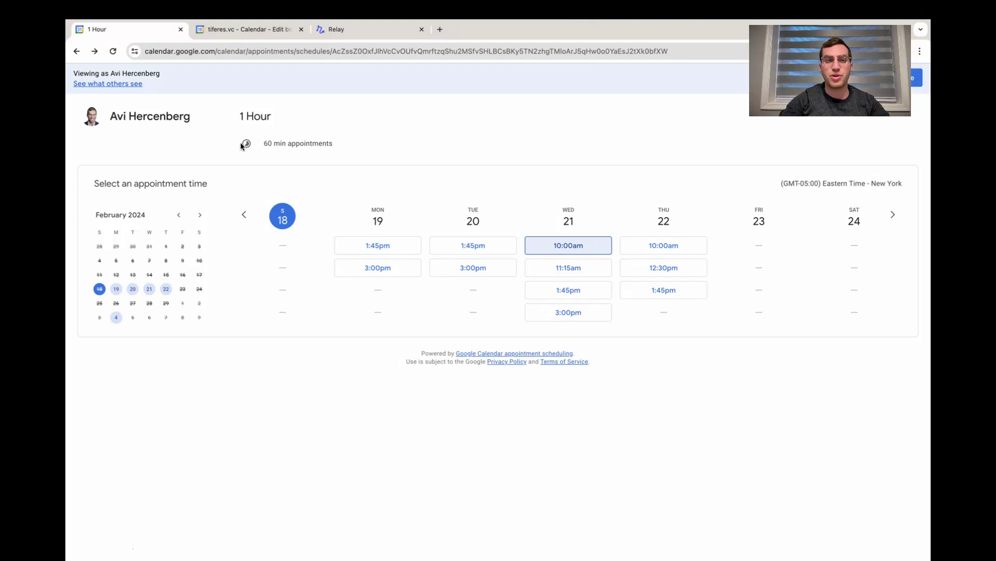
pyautogui.click(76, 51)
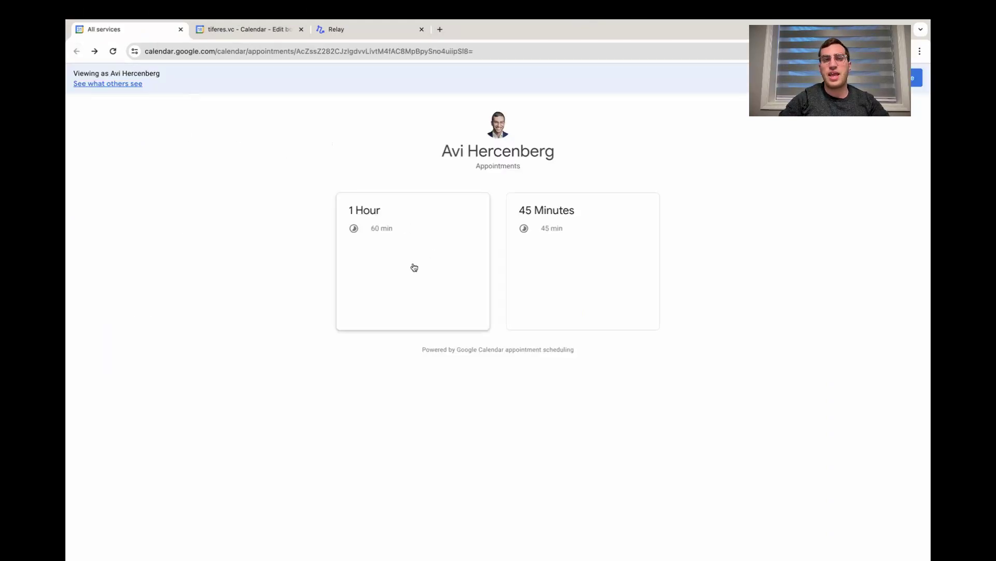
pyautogui.click(247, 31)
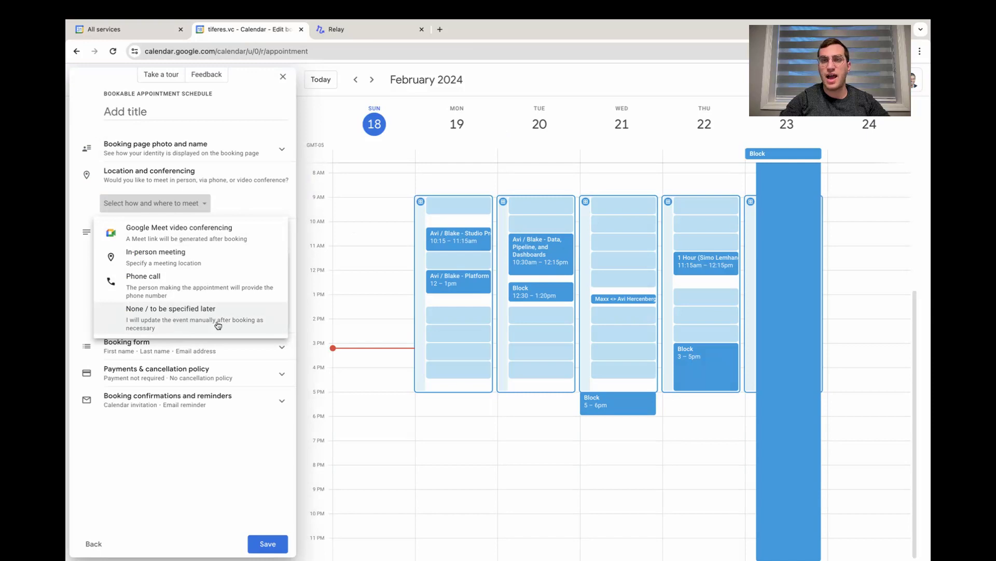
pyautogui.click(372, 29)
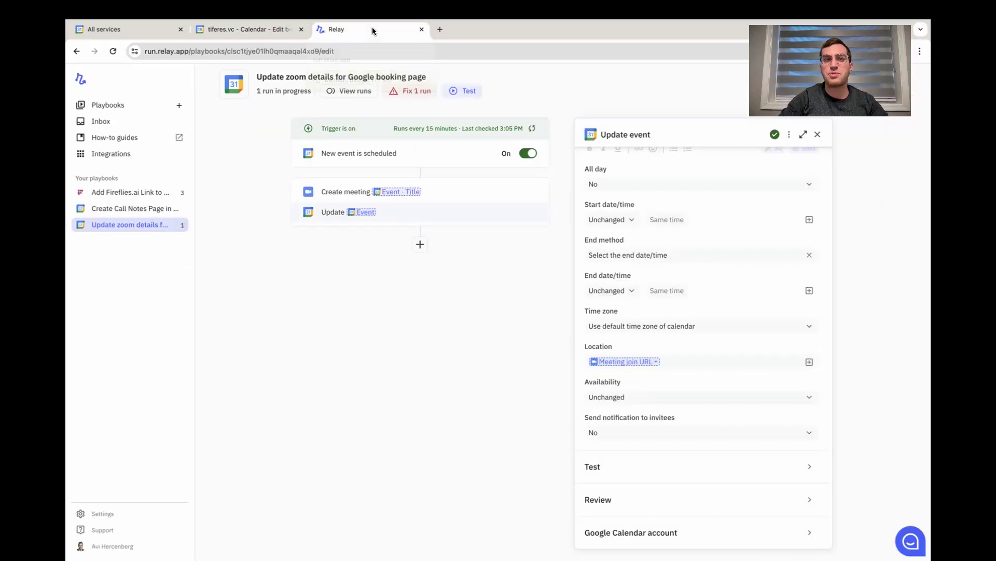